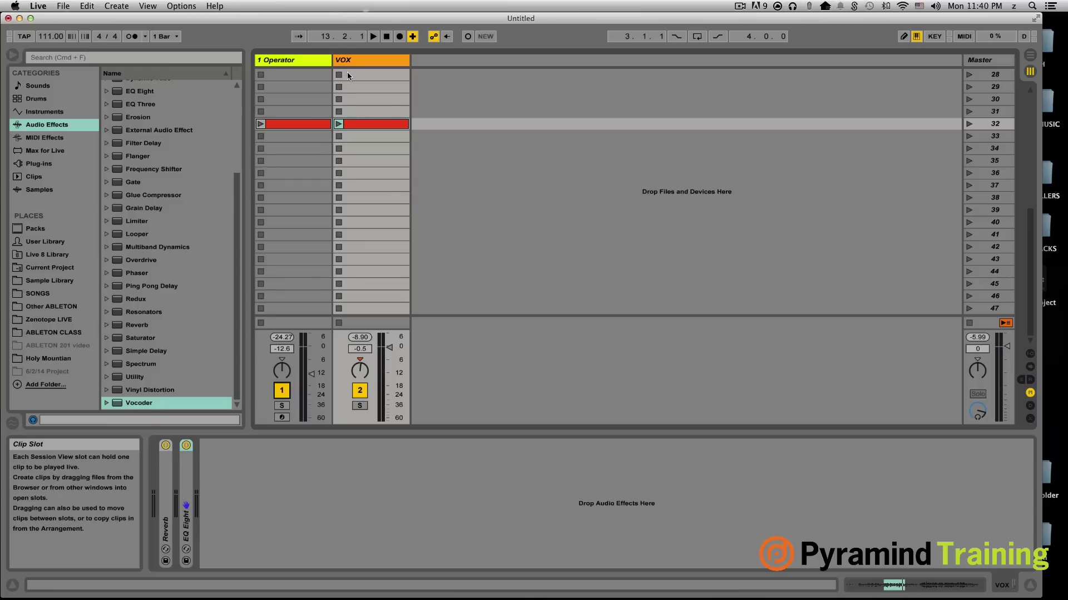
Audition the VOX and Operator clips in scene 32, and show the Operator clip's notes
click(345, 124)
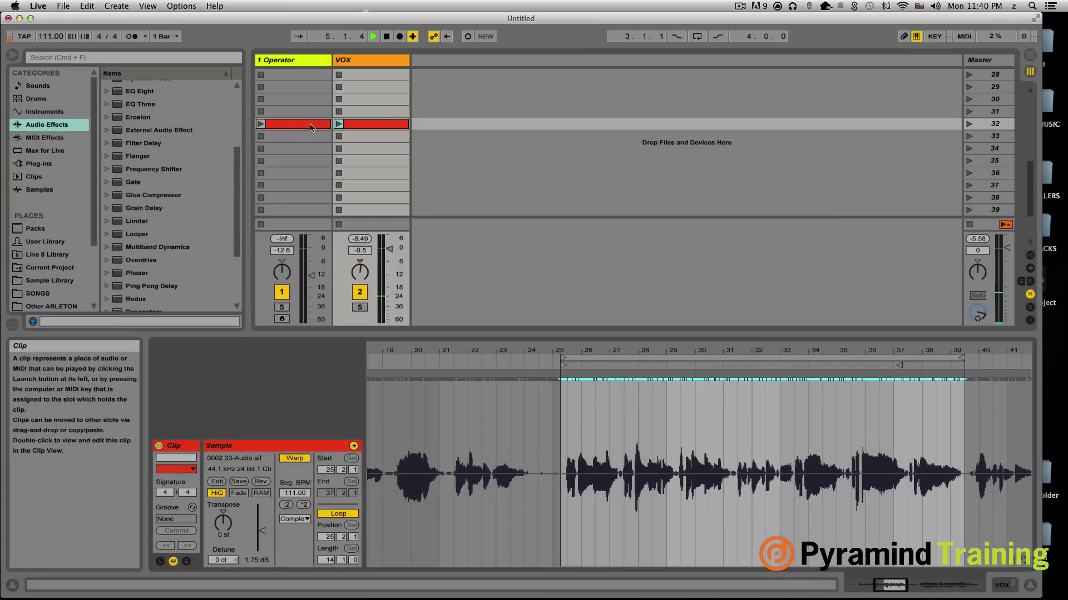
click(295, 124)
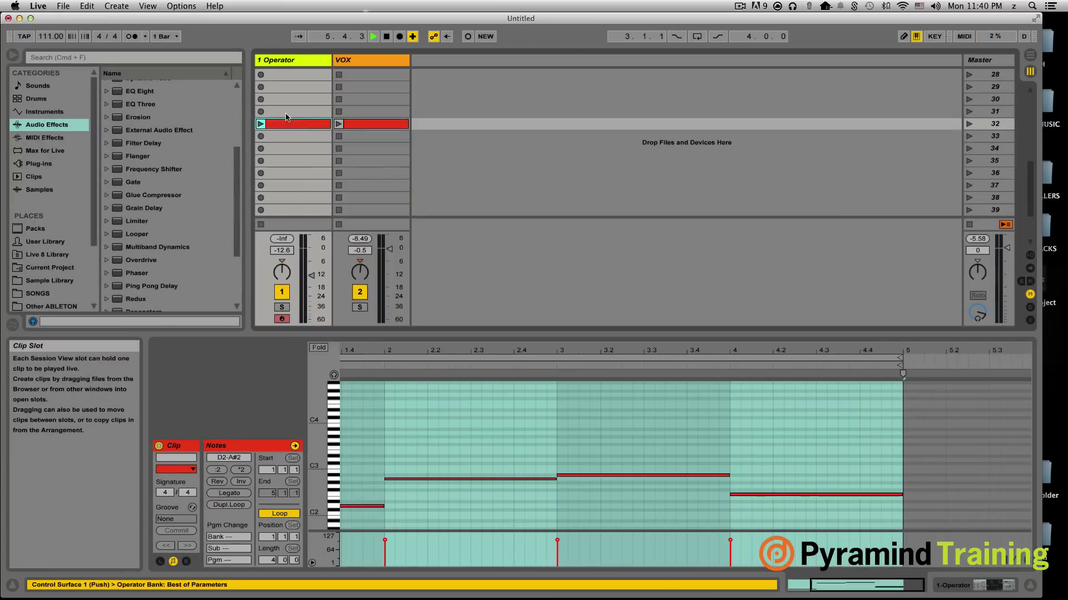
click(285, 64)
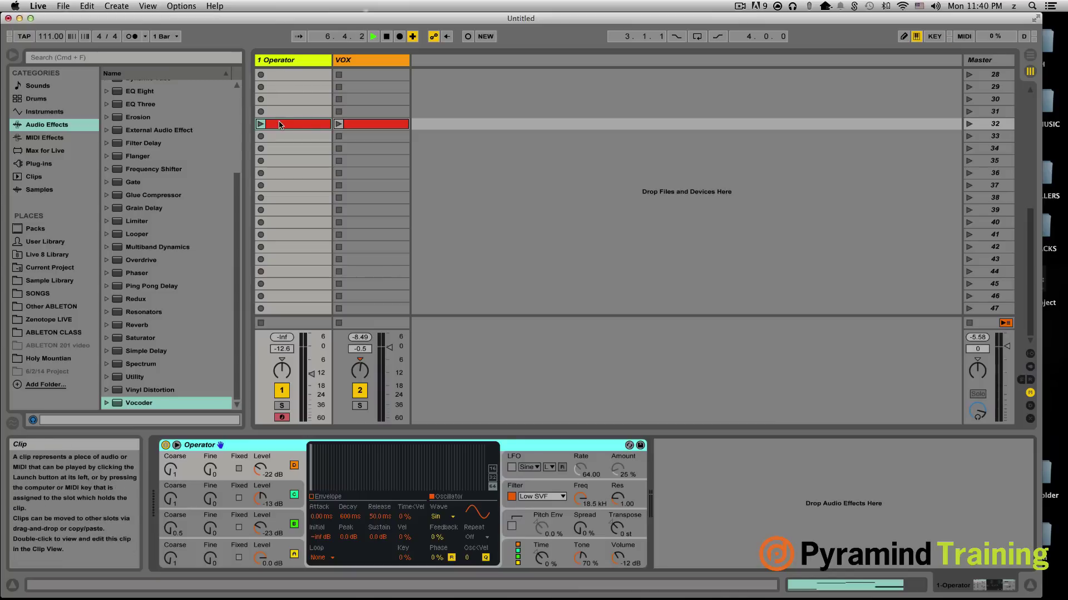
click(259, 123)
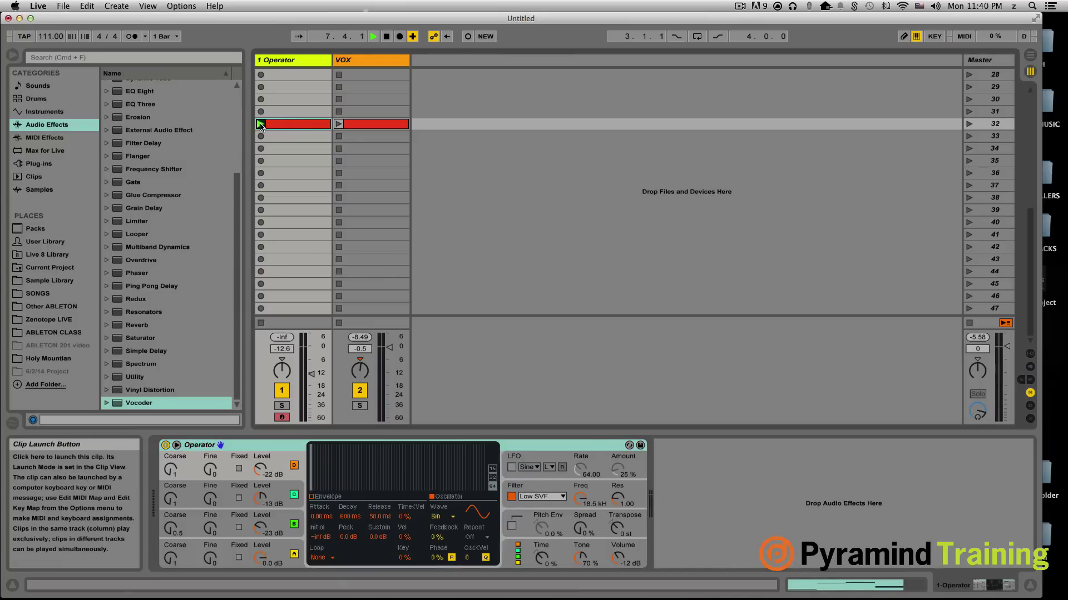
double_click(277, 126)
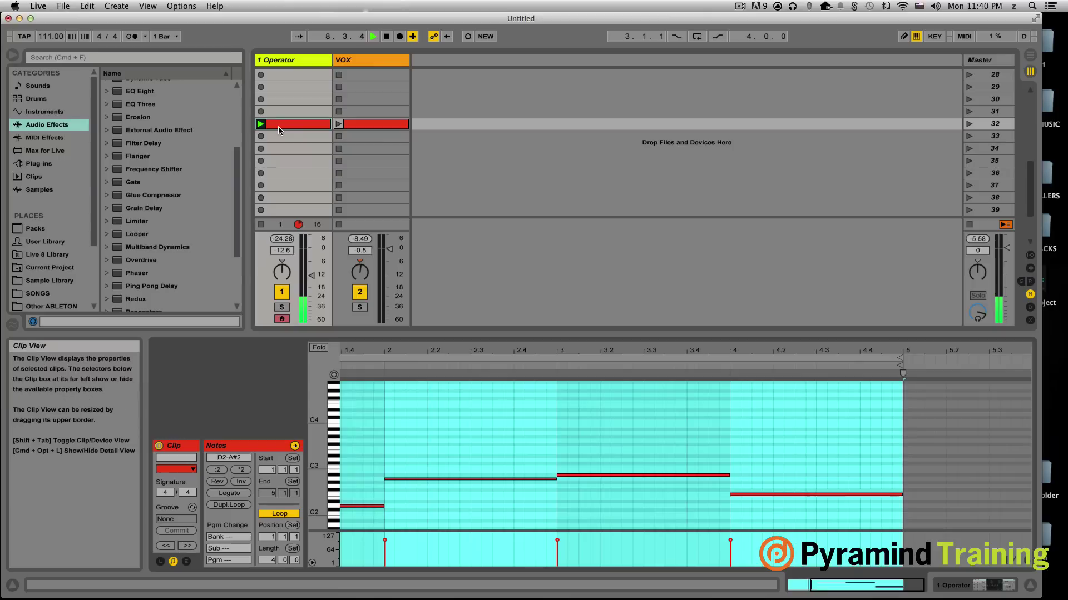
click(263, 224)
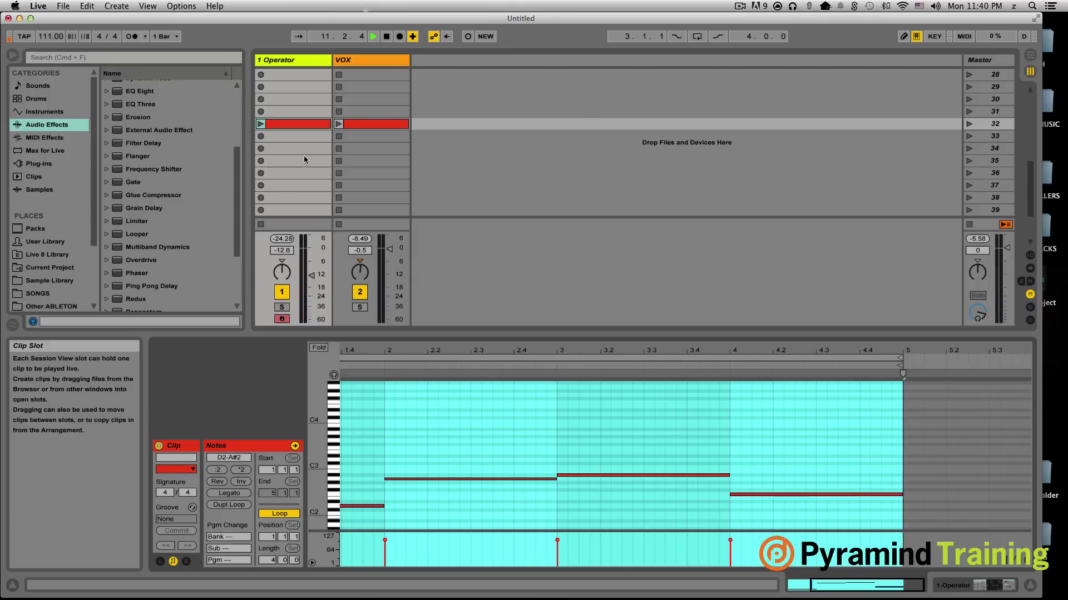
Mute the 1 Operator track and add a Vocoder after EQ Eight on the VOX track
click(282, 292)
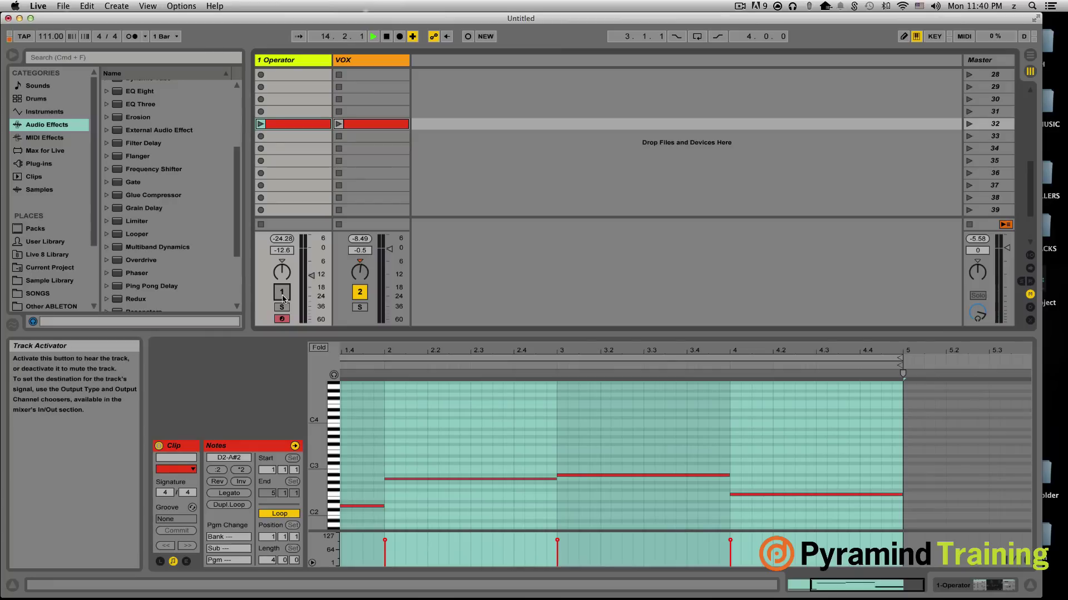
click(360, 61)
double_click(360, 61)
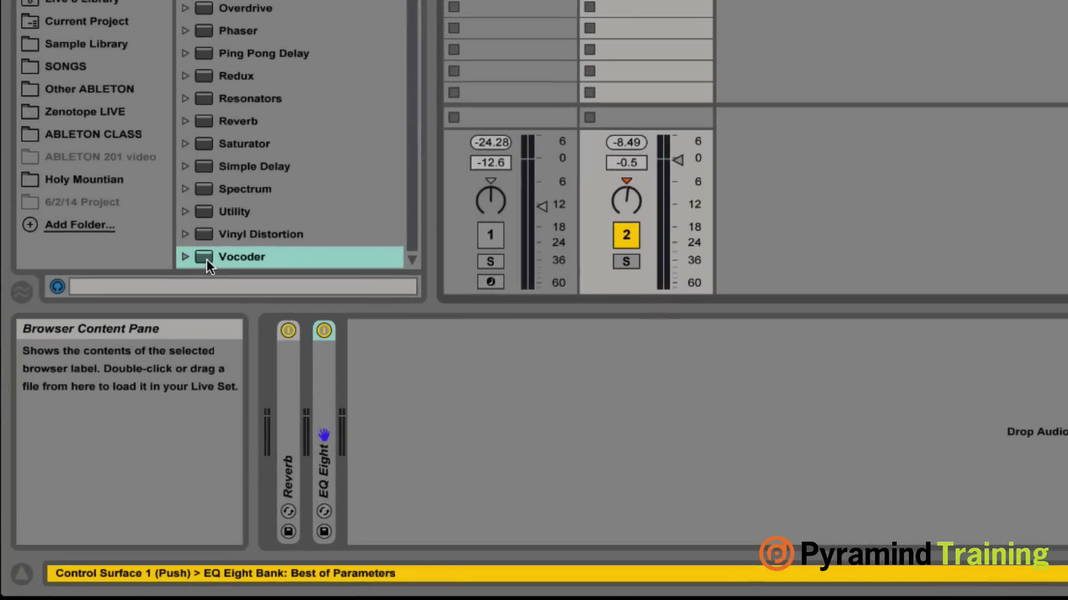
drag(206, 259, 468, 376)
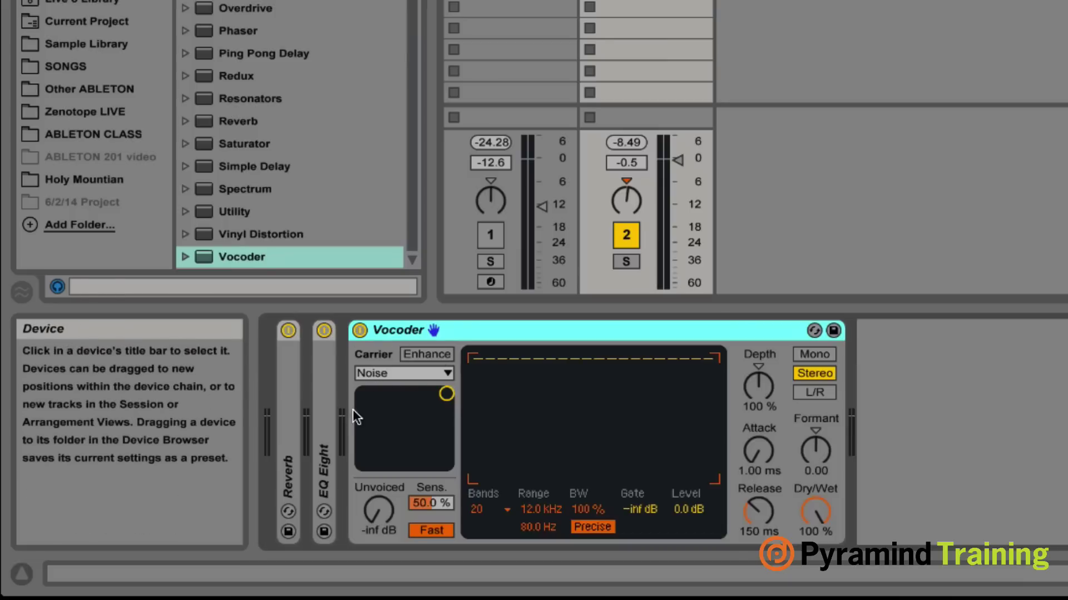
Keep the Vocoder's carrier on Noise and audition the VOX clip through it, stopping the clip when done
click(423, 371)
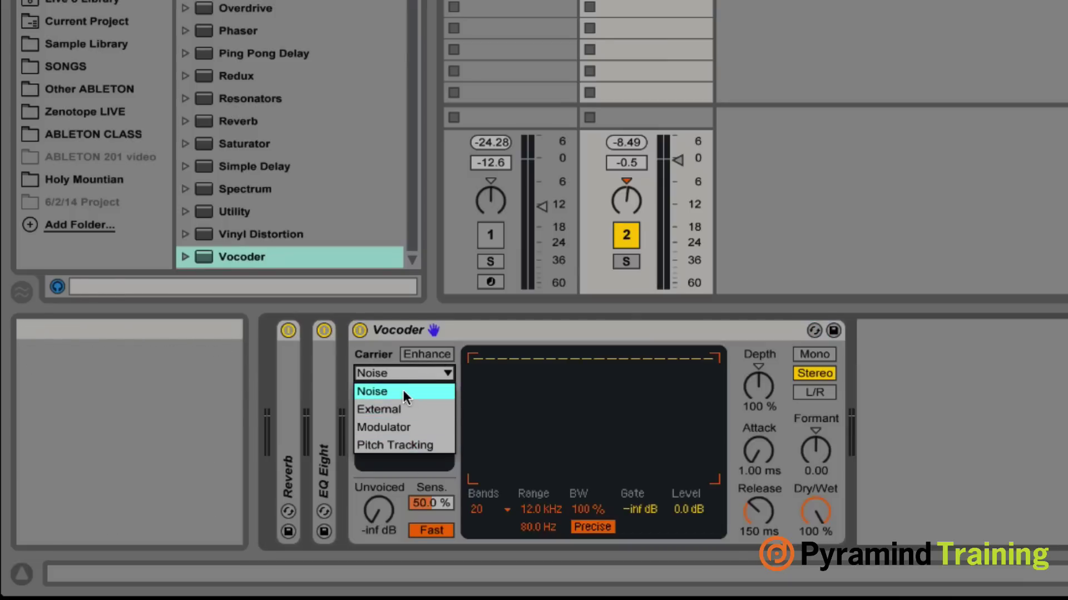
click(403, 390)
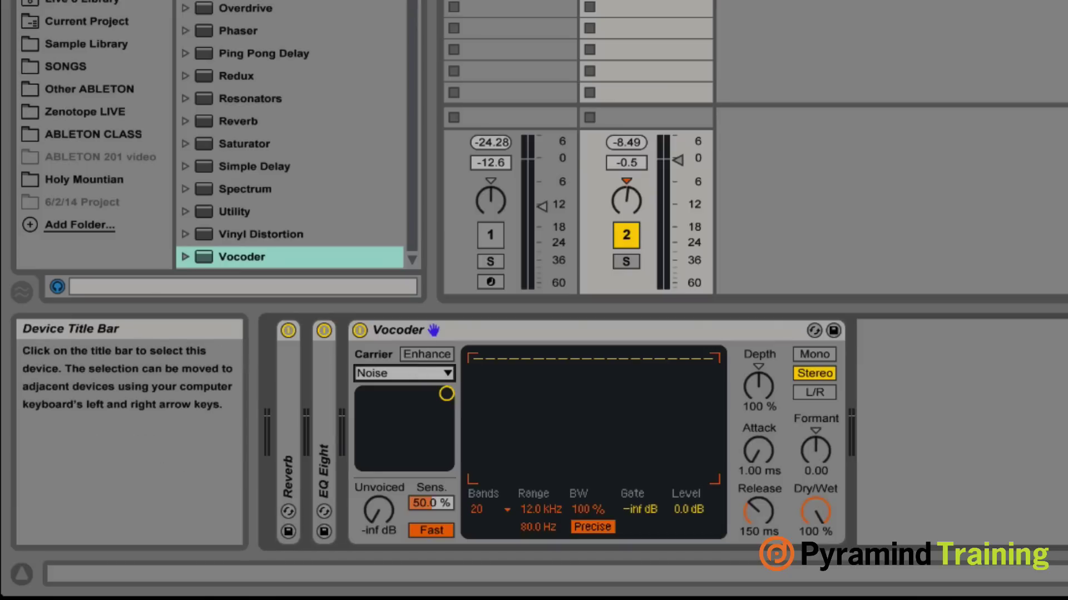
click(590, 117)
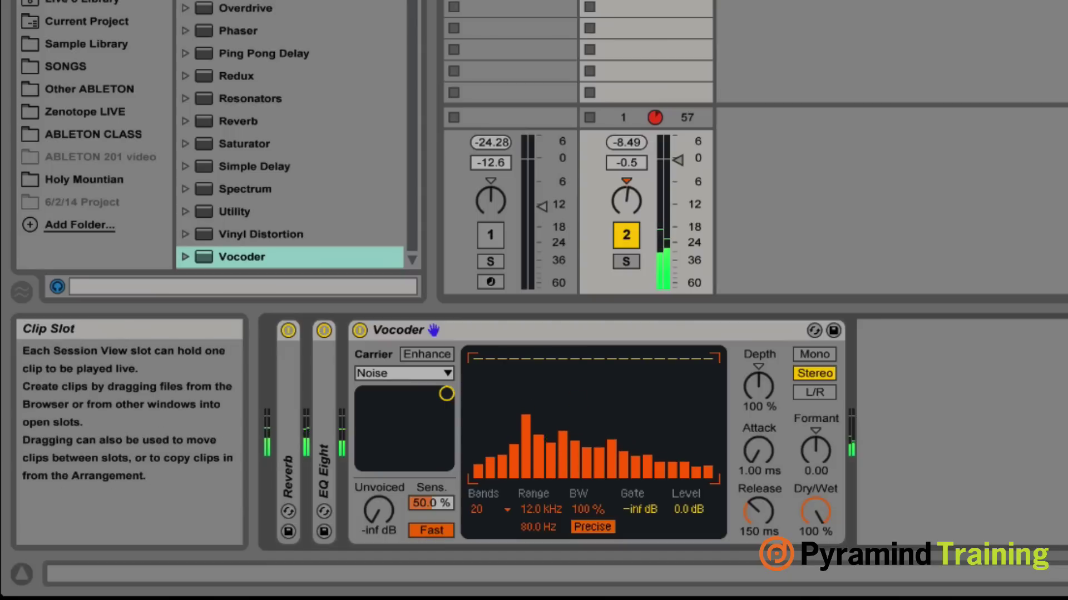
click(590, 118)
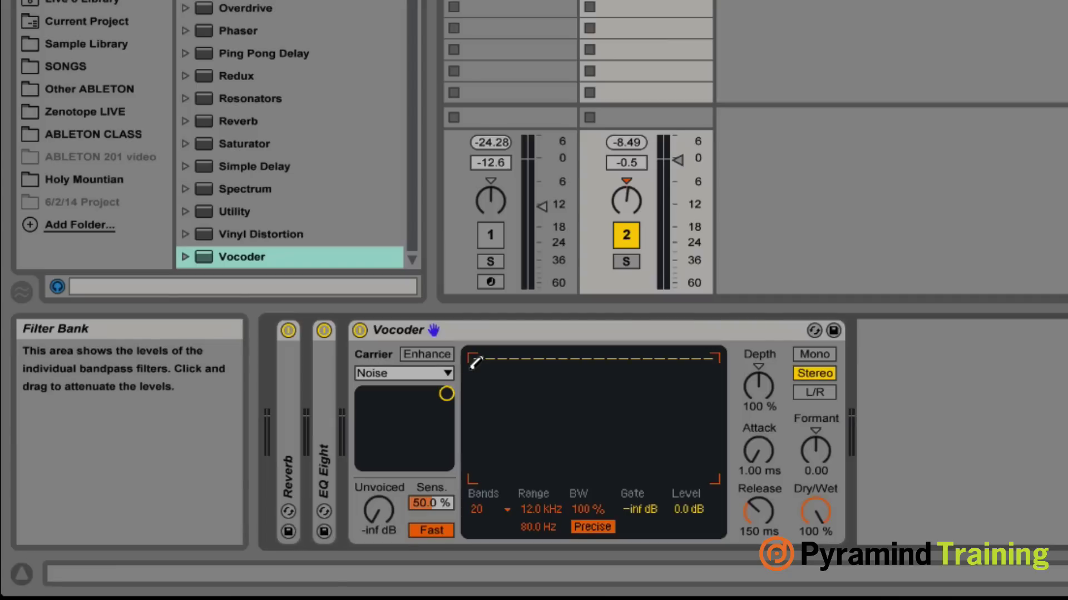
Set the Vocoder's carrier to External, taking audio from 1-Operator at Post FX
click(428, 373)
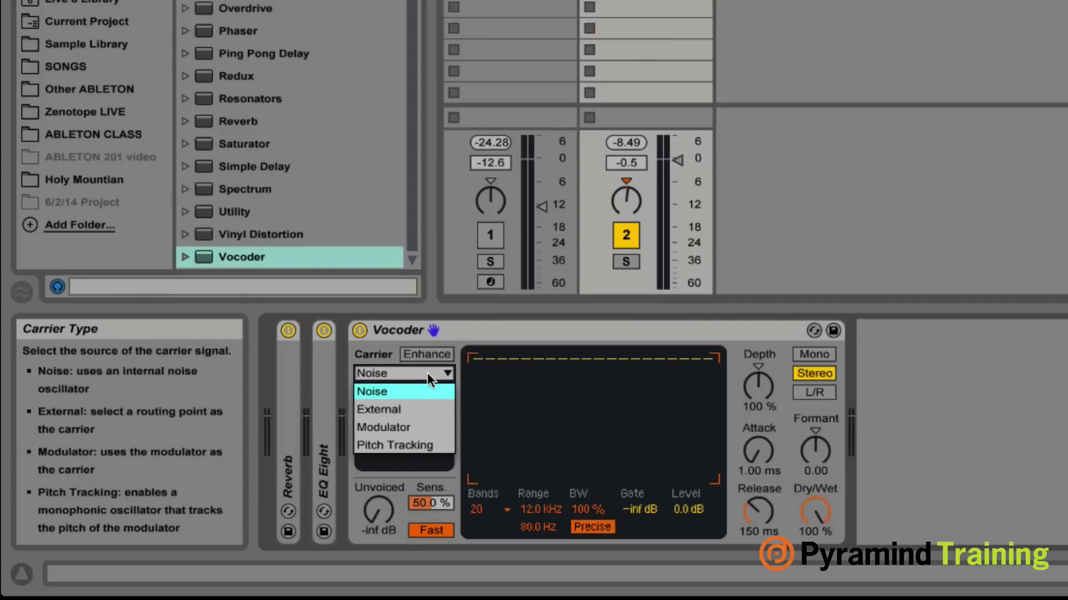
click(409, 407)
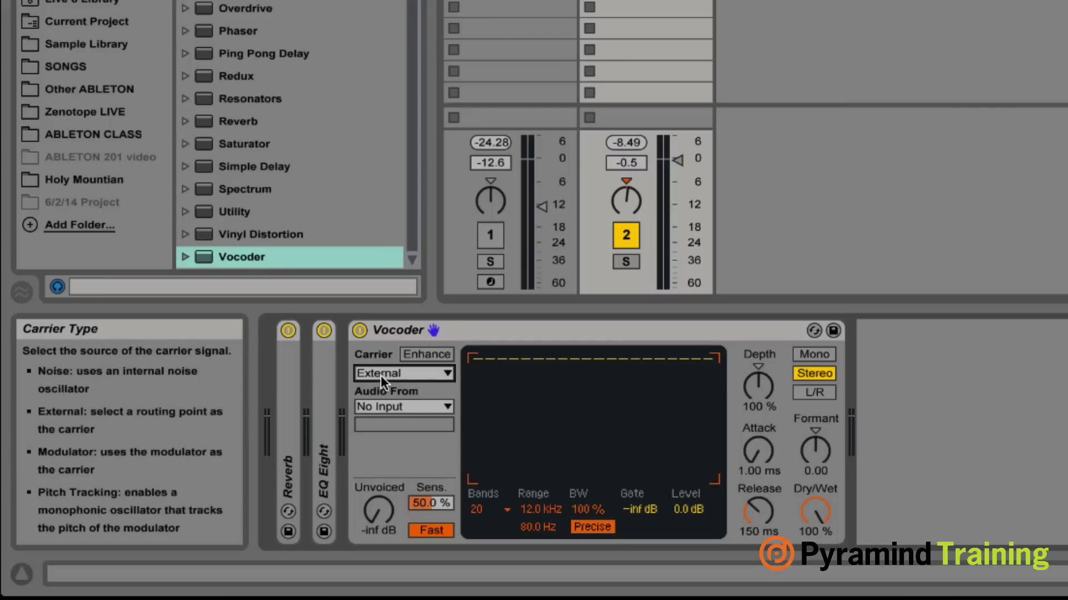
click(402, 402)
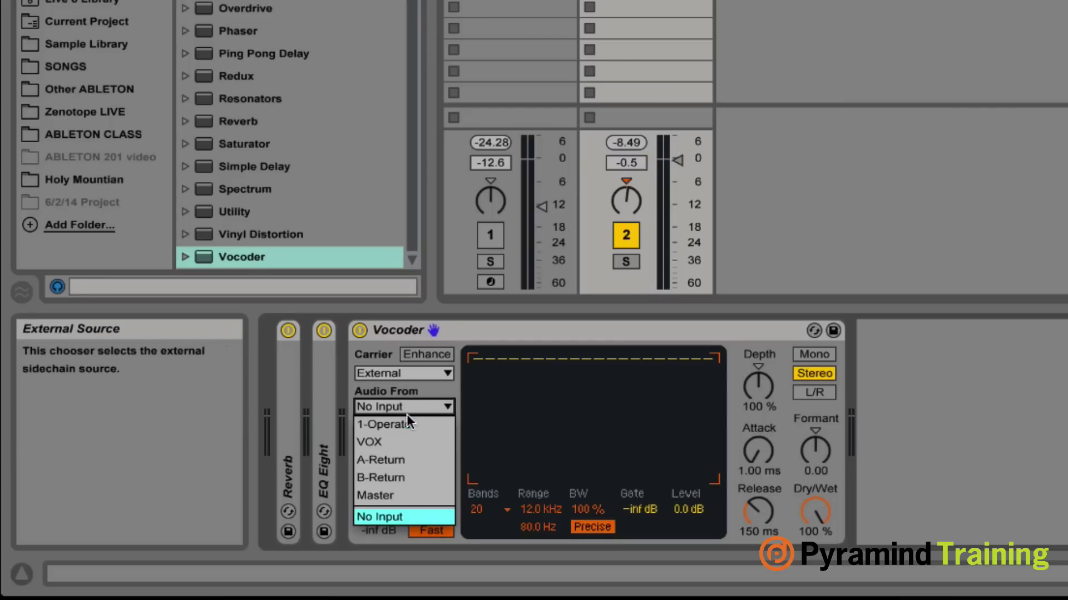
click(407, 425)
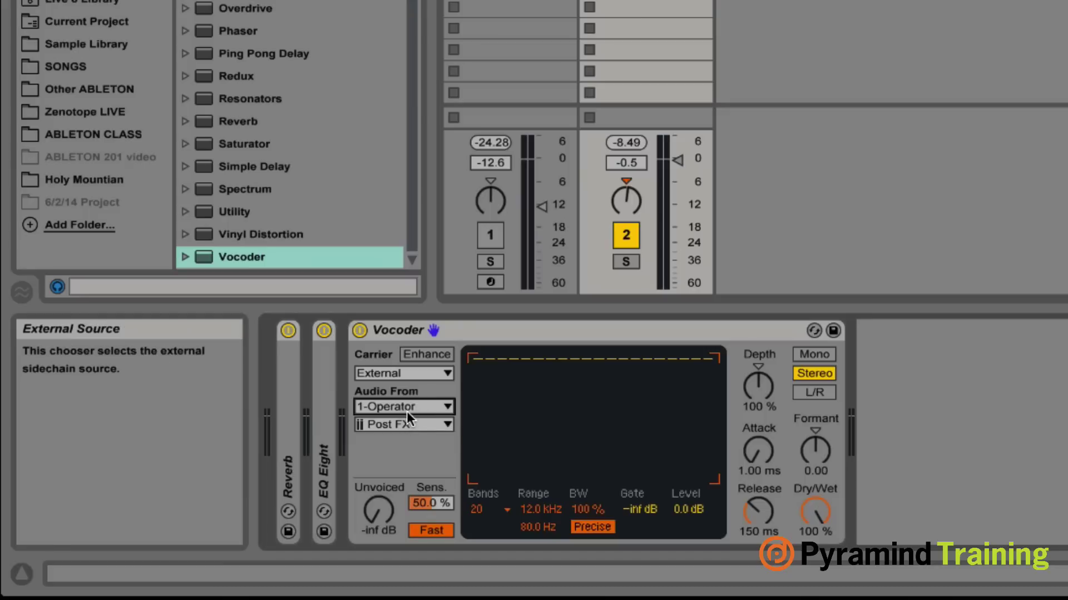
click(385, 424)
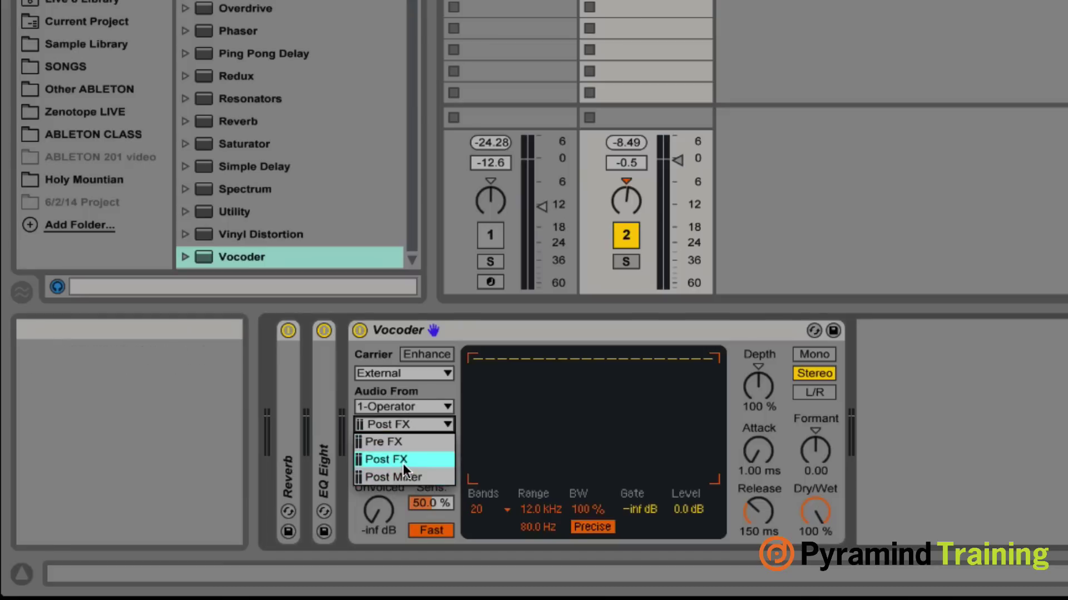
click(403, 460)
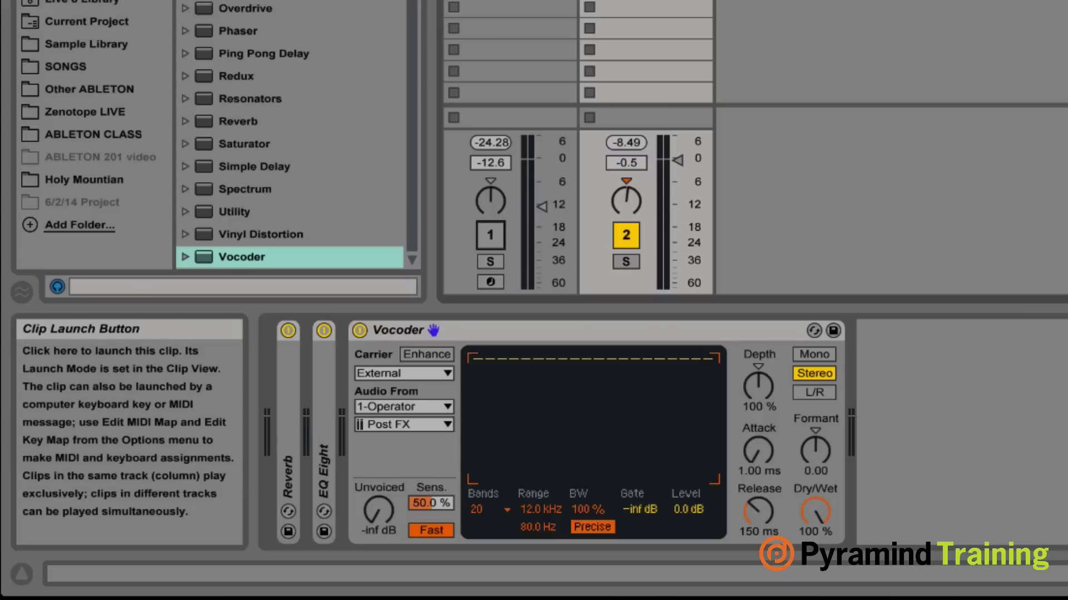
Play the scene 32 VOX and Operator clips together with the VOX track's Vocoder in view, and stop playback
click(635, 90)
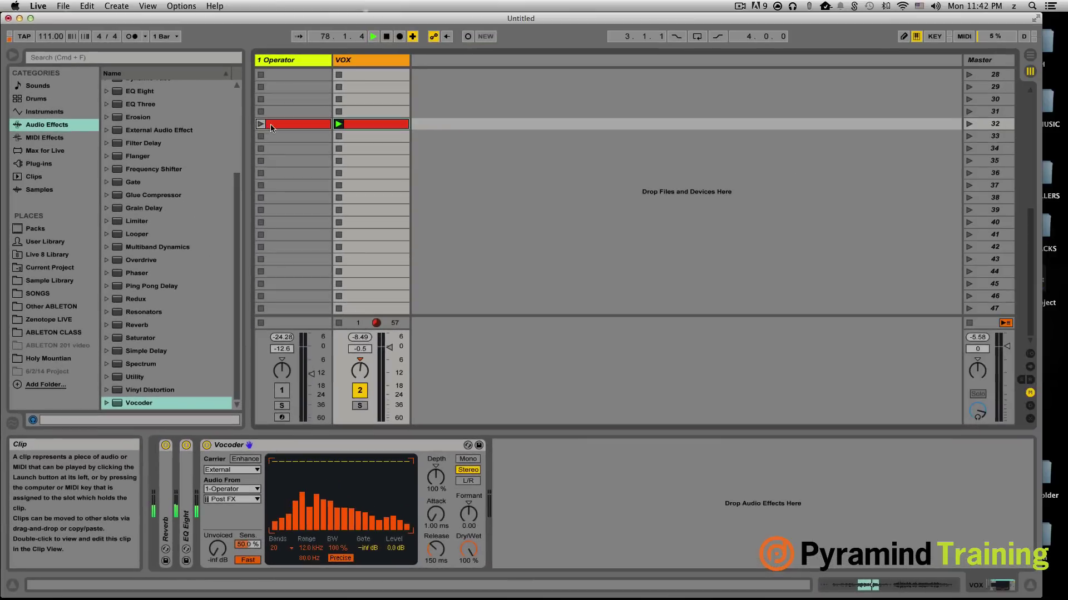
click(260, 124)
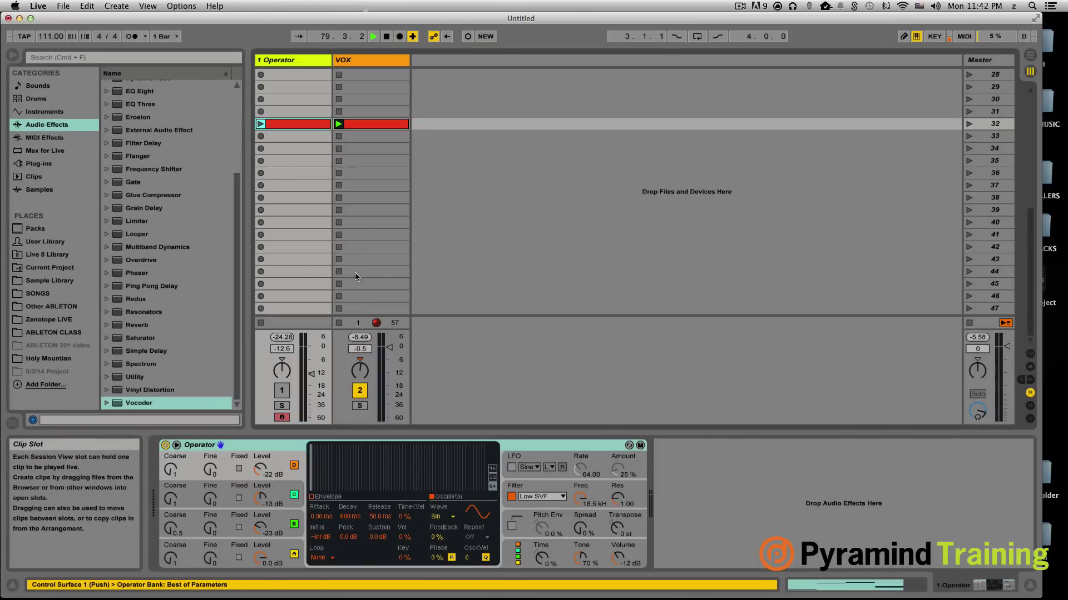
click(260, 124)
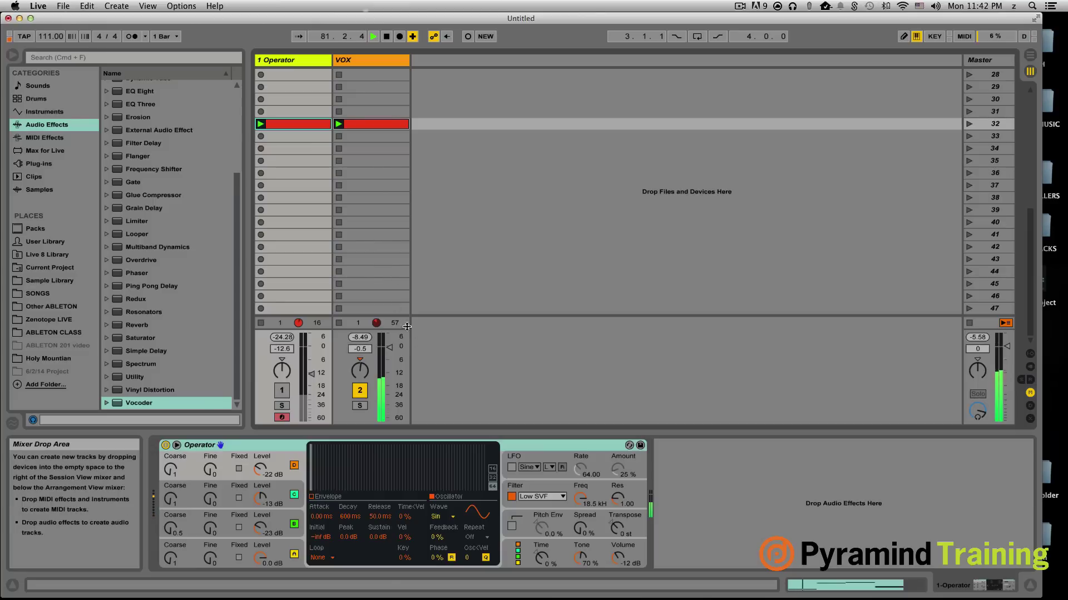
double_click(374, 125)
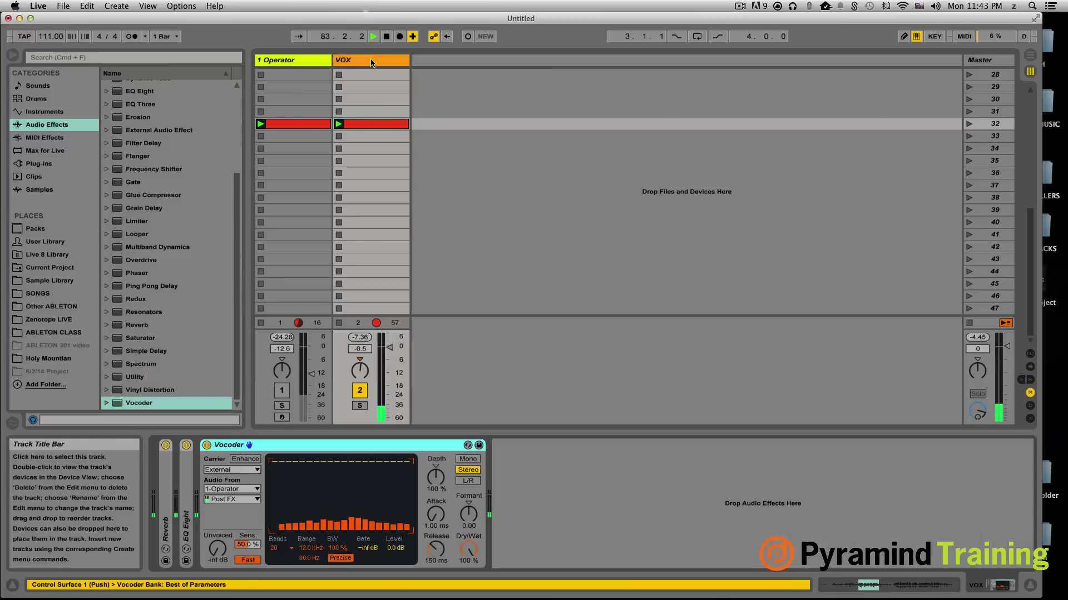
click(372, 59)
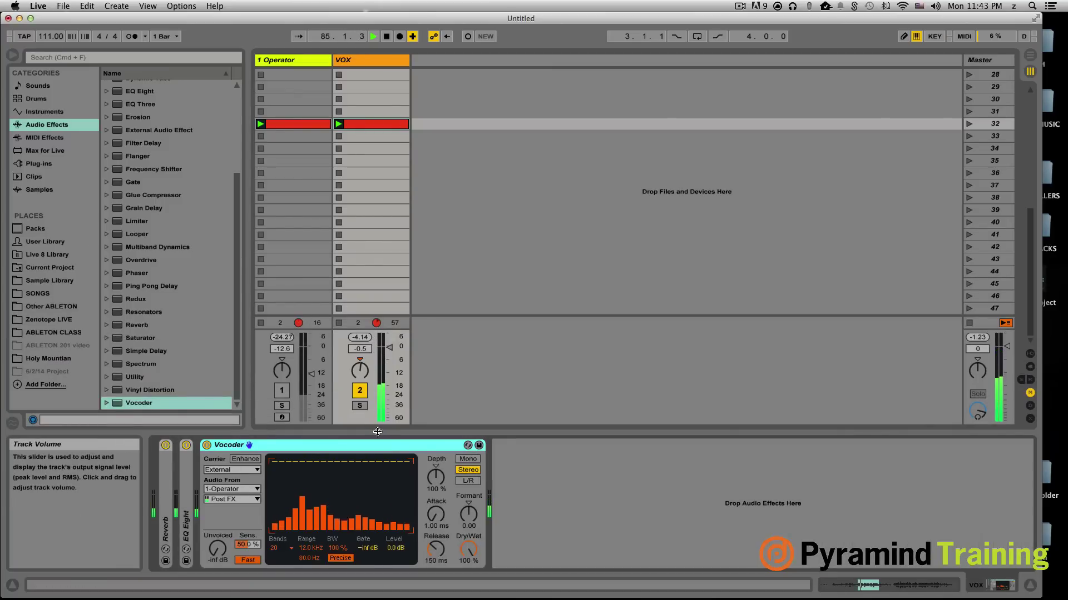
click(338, 161)
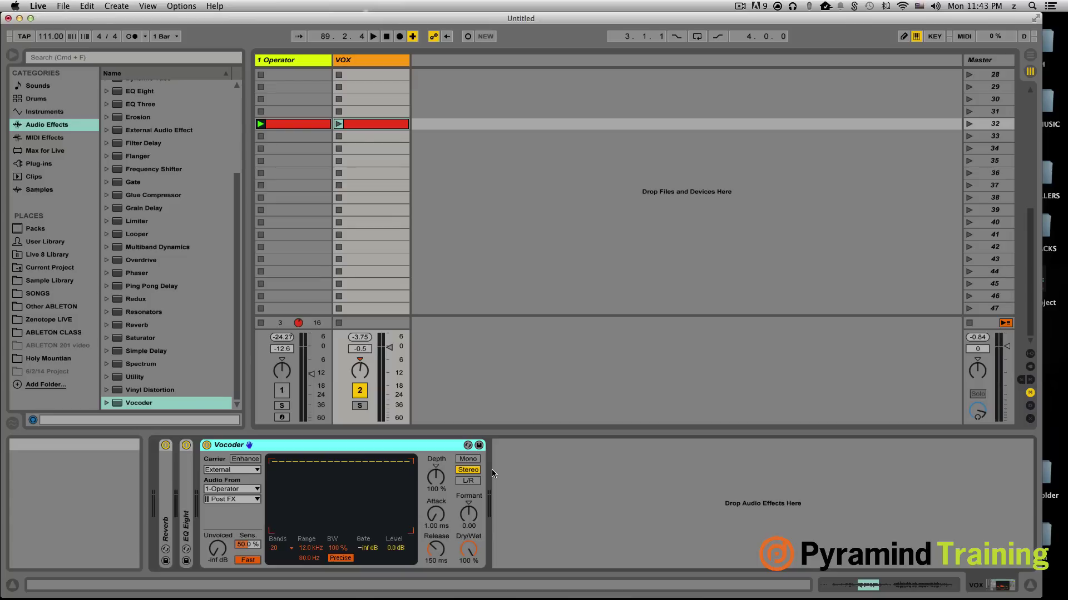
Enable Enhance on the Vocoder's carrier, comparing the sound with and without it while both clips play
click(246, 460)
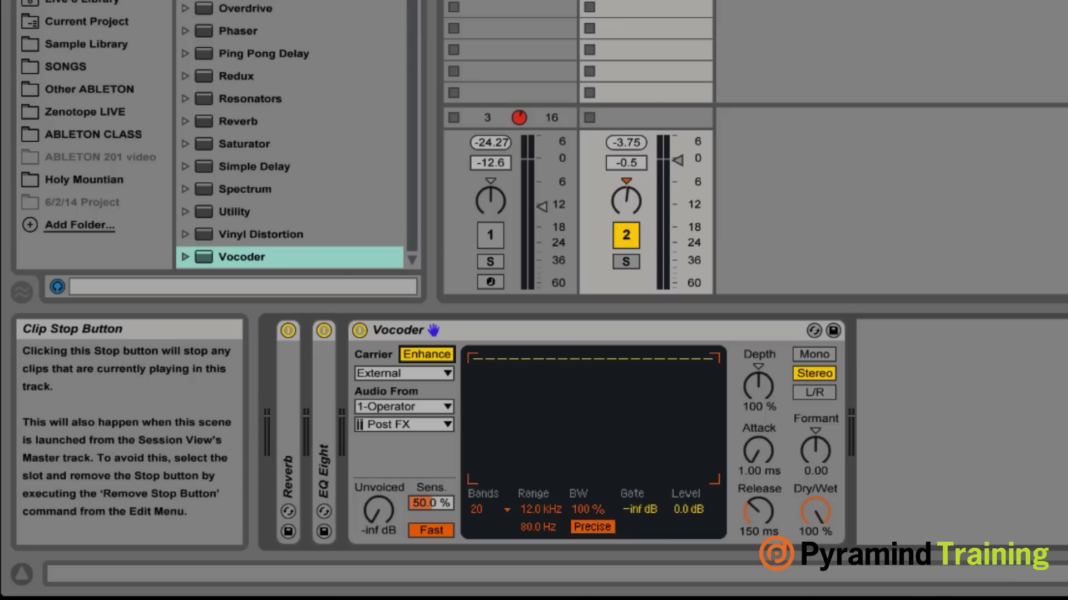
click(589, 2)
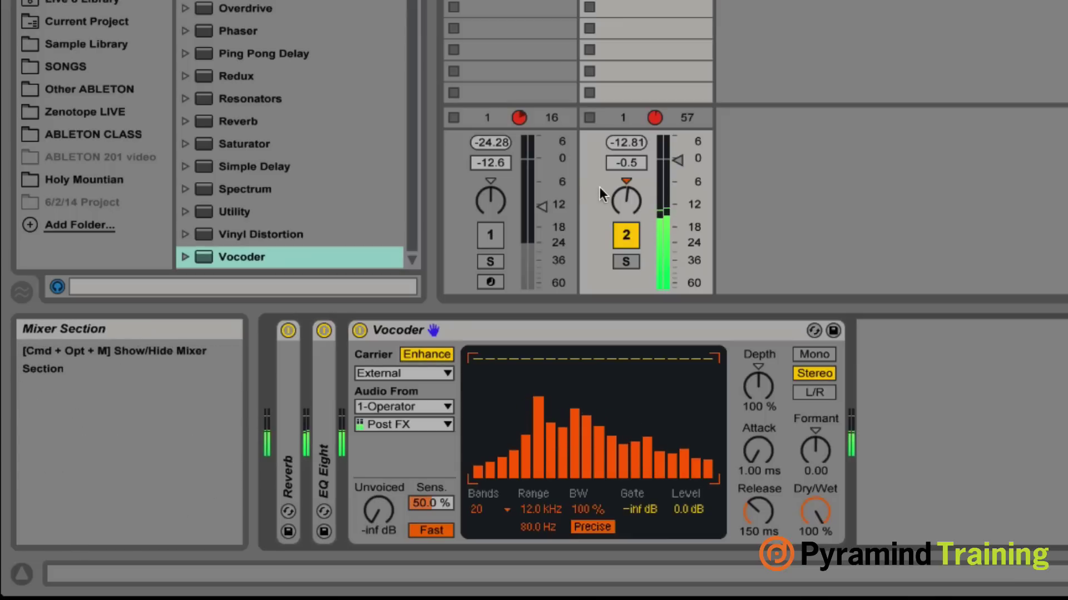
click(433, 356)
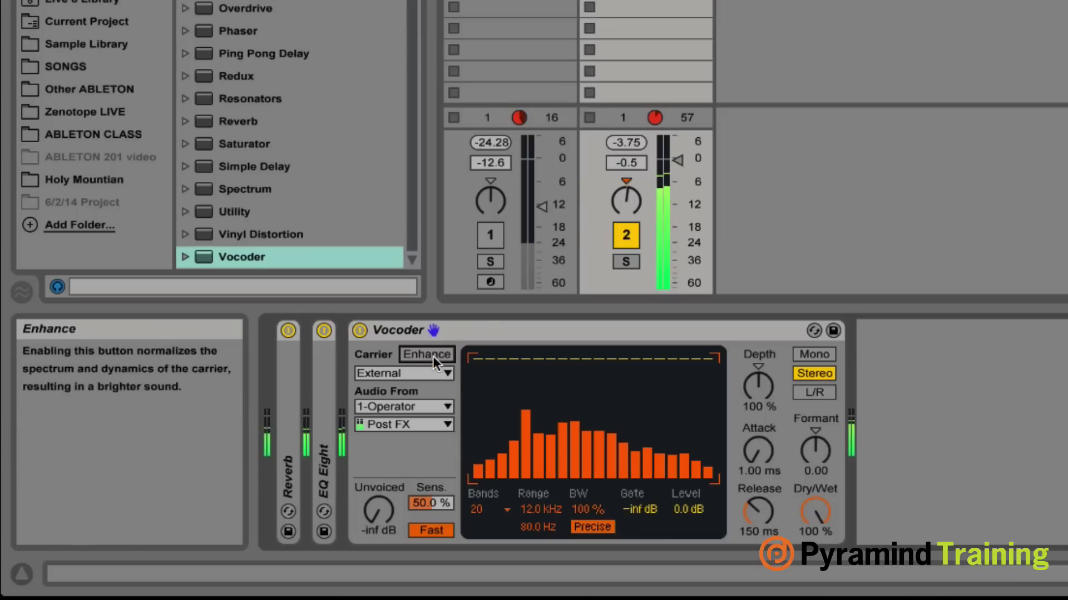
click(432, 356)
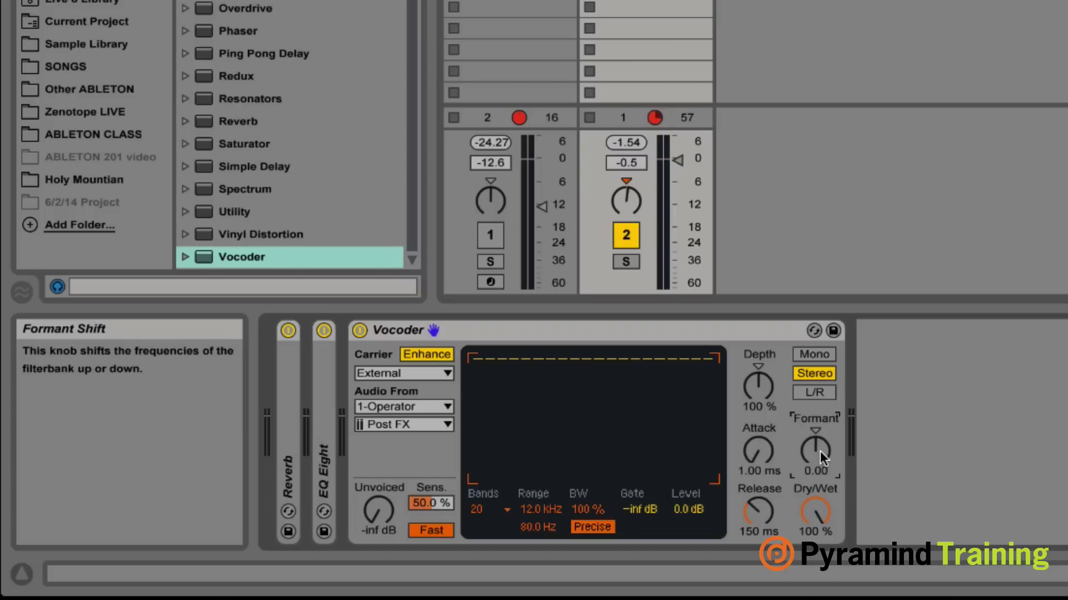
Try shifting the Vocoder's Formant upward while listening to the clips
drag(819, 451, 826, 431)
key(space)
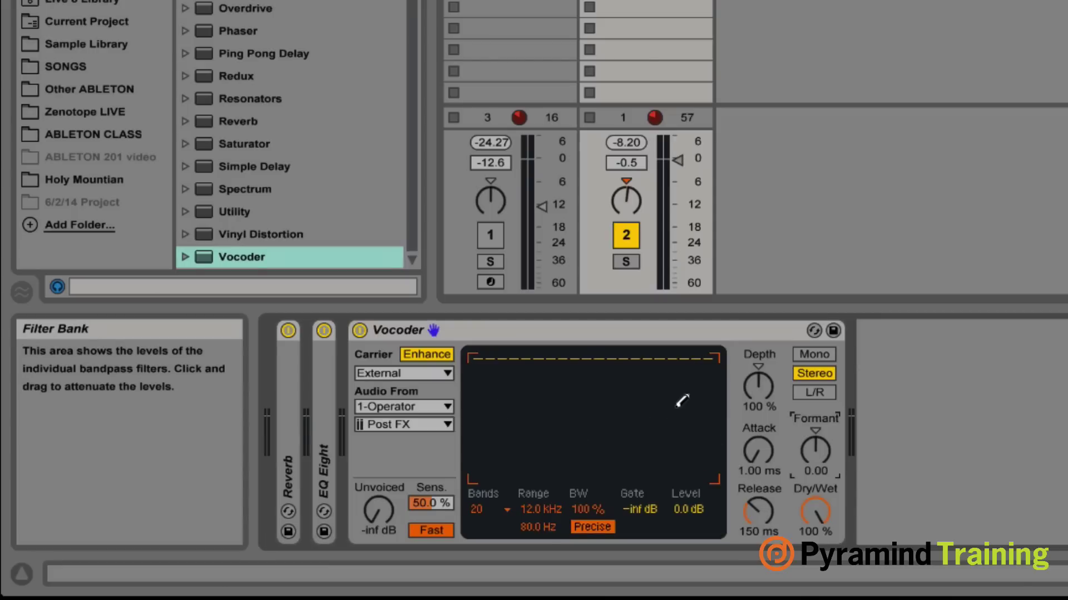
Compare the Vocoder's sound at 40 and 4 bands while the clips play, leaving Bands set to 40
click(492, 511)
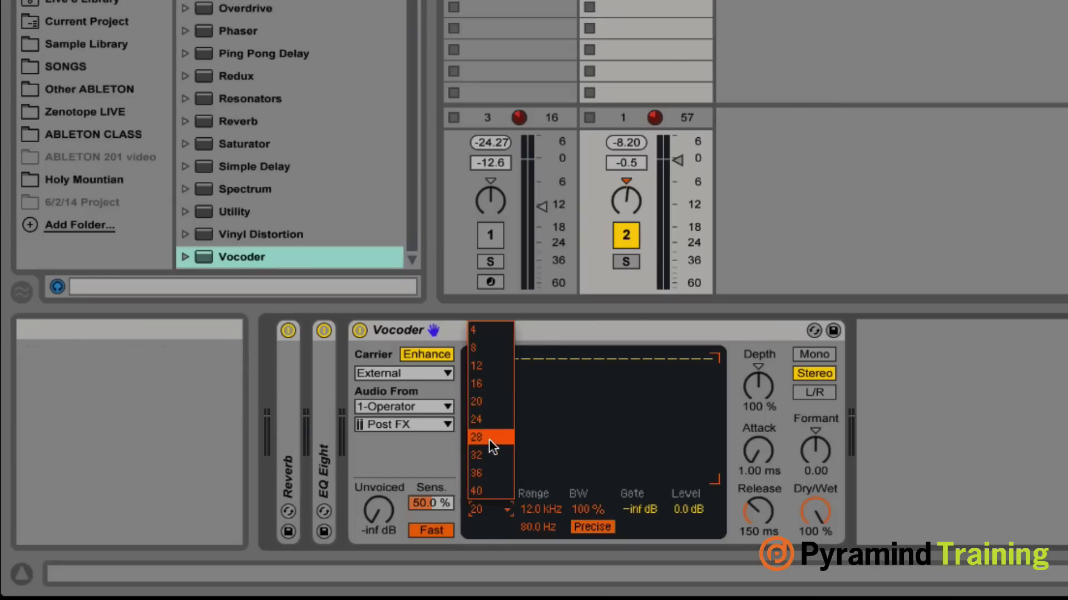
click(481, 489)
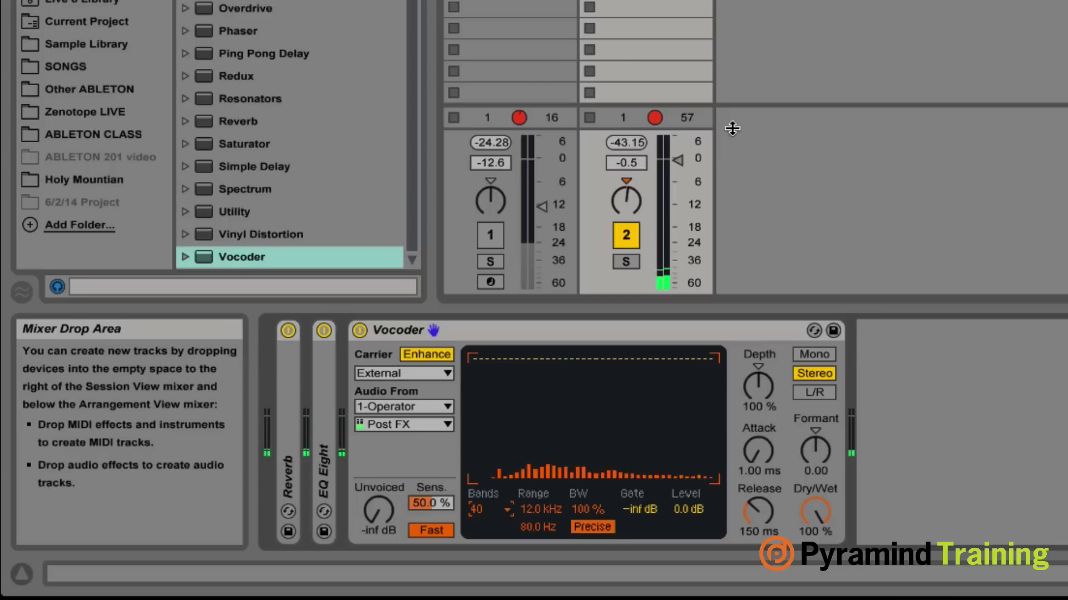
click(483, 506)
click(503, 328)
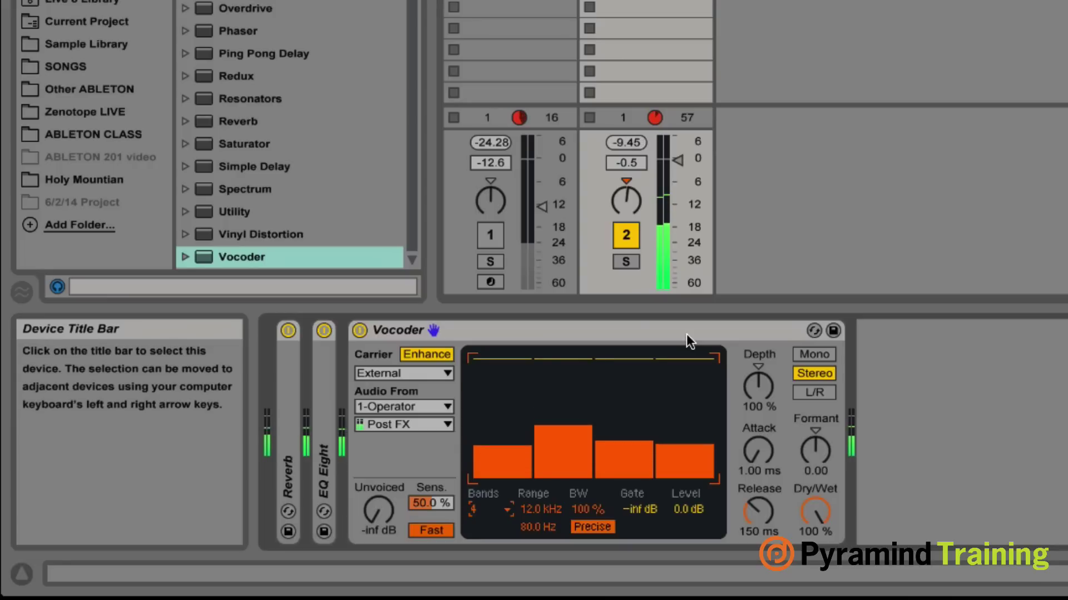
click(493, 504)
click(489, 492)
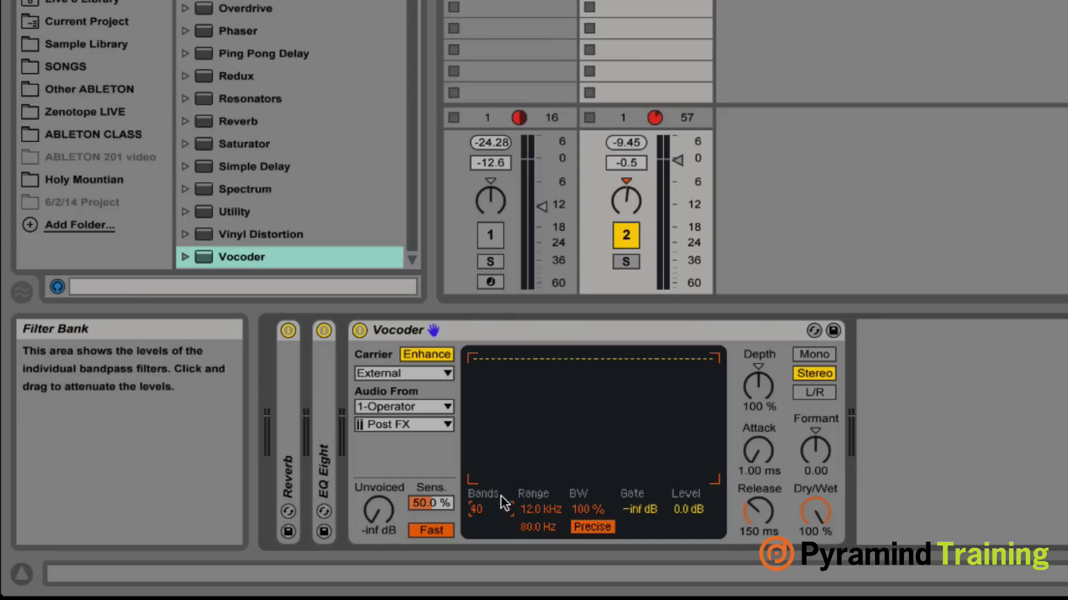
click(476, 515)
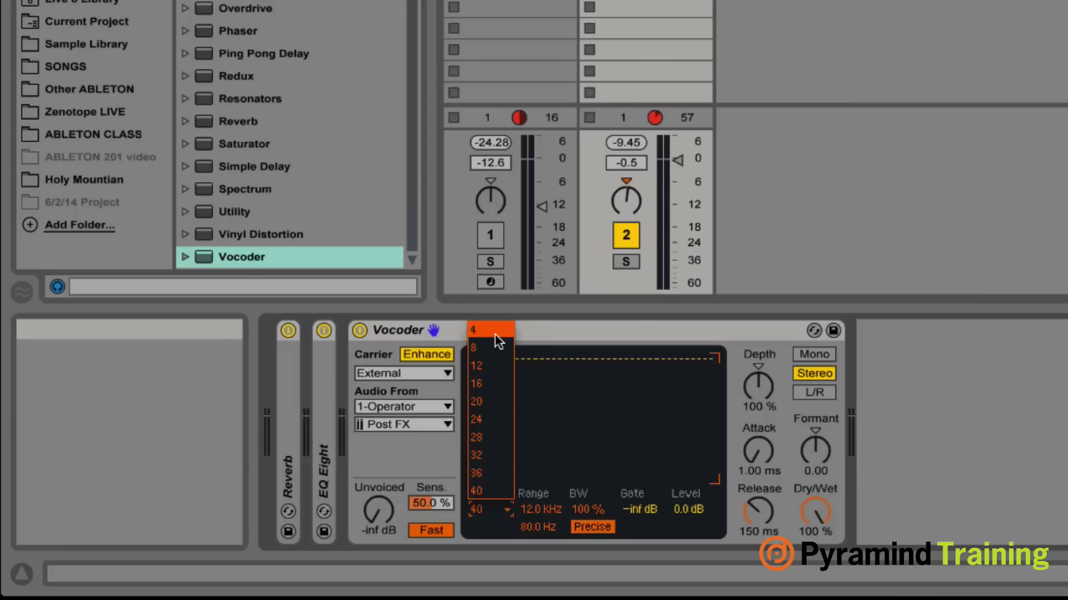
click(481, 516)
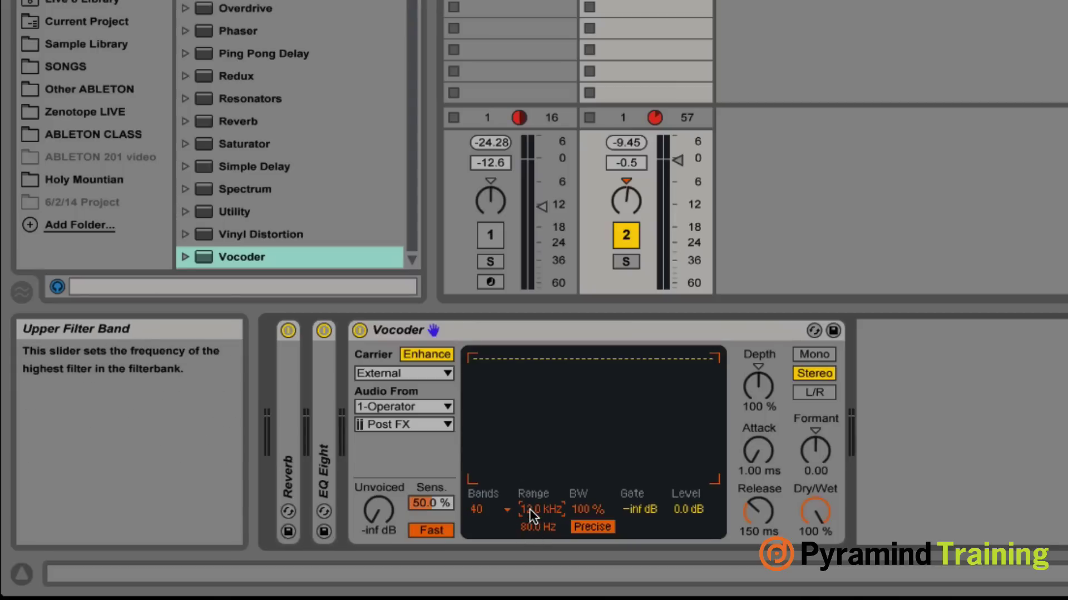
Narrow the Vocoder's filter range to 155 Hz–2.70 kHz and try attenuating individual bands in the filter bank
mouse_move(530, 509)
mouse_down()
mouse_move(529, 547)
mouse_move(538, 515)
mouse_move(529, 520)
mouse_move(528, 510)
mouse_move(528, 526)
mouse_up()
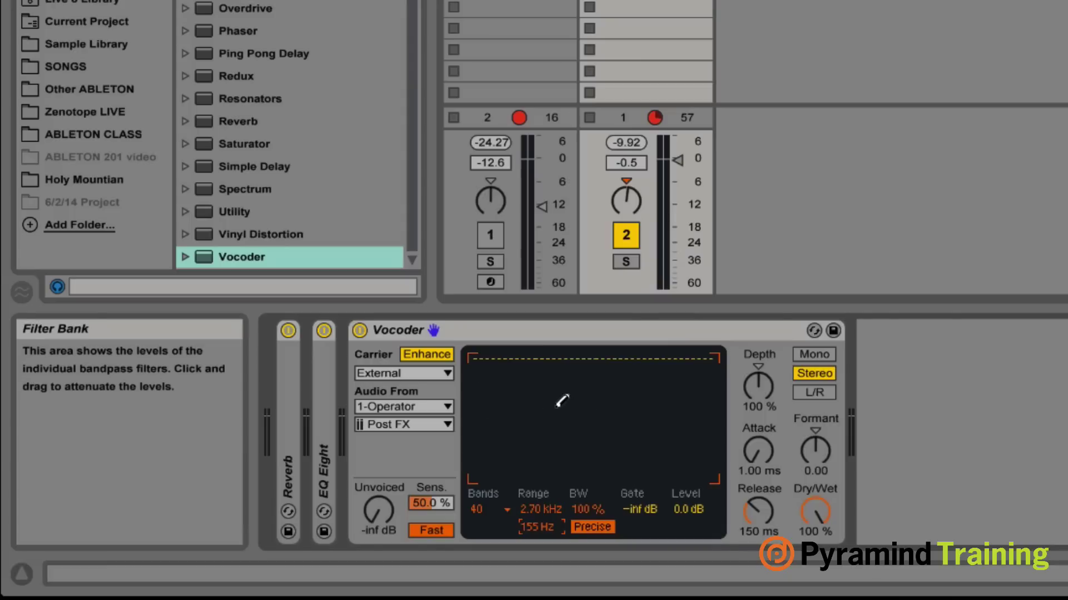
mouse_move(552, 392)
mouse_down()
mouse_move(483, 513)
mouse_move(436, 487)
mouse_move(549, 454)
mouse_move(649, 385)
mouse_move(675, 459)
mouse_move(661, 473)
mouse_move(575, 352)
mouse_move(536, 338)
mouse_move(463, 337)
mouse_move(511, 337)
mouse_move(561, 368)
mouse_move(504, 460)
mouse_move(603, 452)
mouse_move(651, 414)
mouse_move(631, 350)
mouse_move(486, 336)
mouse_move(712, 350)
mouse_up()
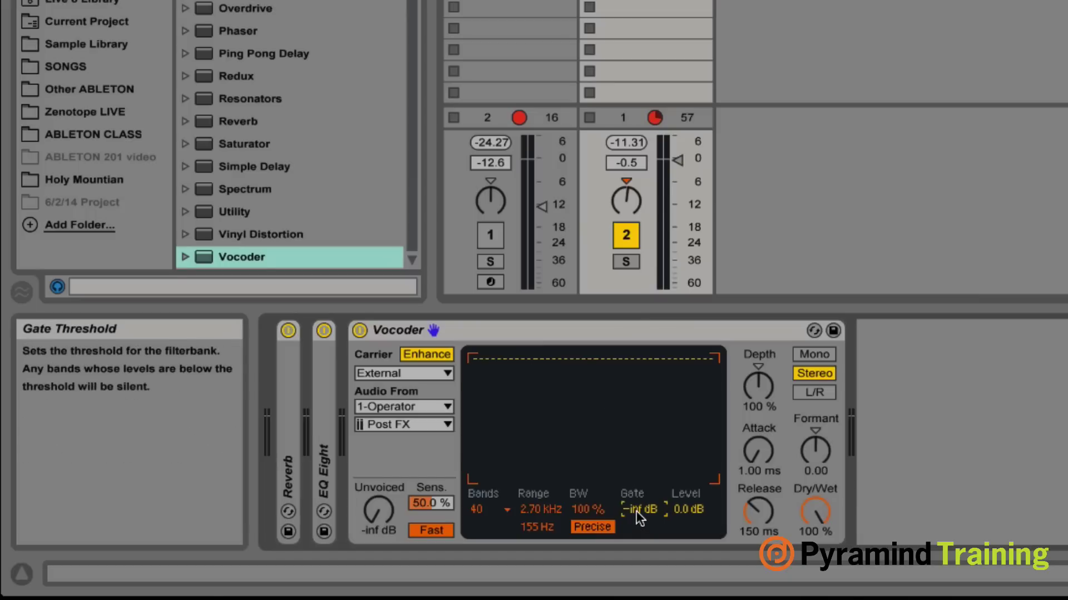
Try raising the Vocoder's Gate threshold to about -13 dB while the clips play, and lower it back to -inf dB
drag(639, 514, 640, 479)
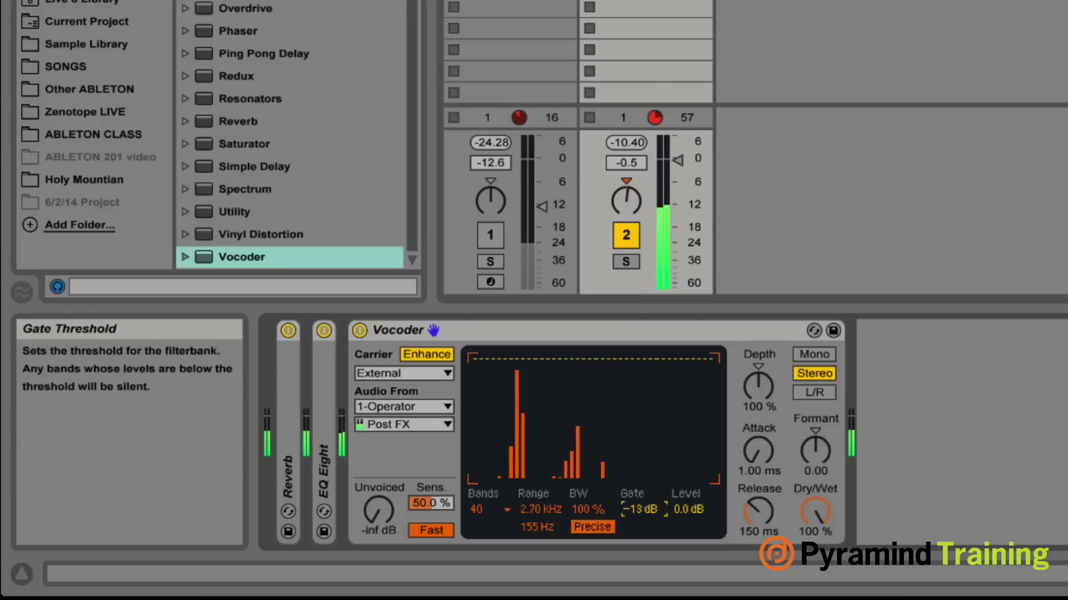
key(Down)
key(Down)
key(Down)
key(Down)
key(Down)
key(Down)
key(Down)
key(Down)
key(Down)
key(Down)
key(Down)
key(Down)
key(Down)
key(Down)
key(Down)
key(Down)
key(Down)
key(Down)
key(Down)
key(Down)
key(Down)
key(Down)
key(Down)
key(Down)
key(Down)
key(Down)
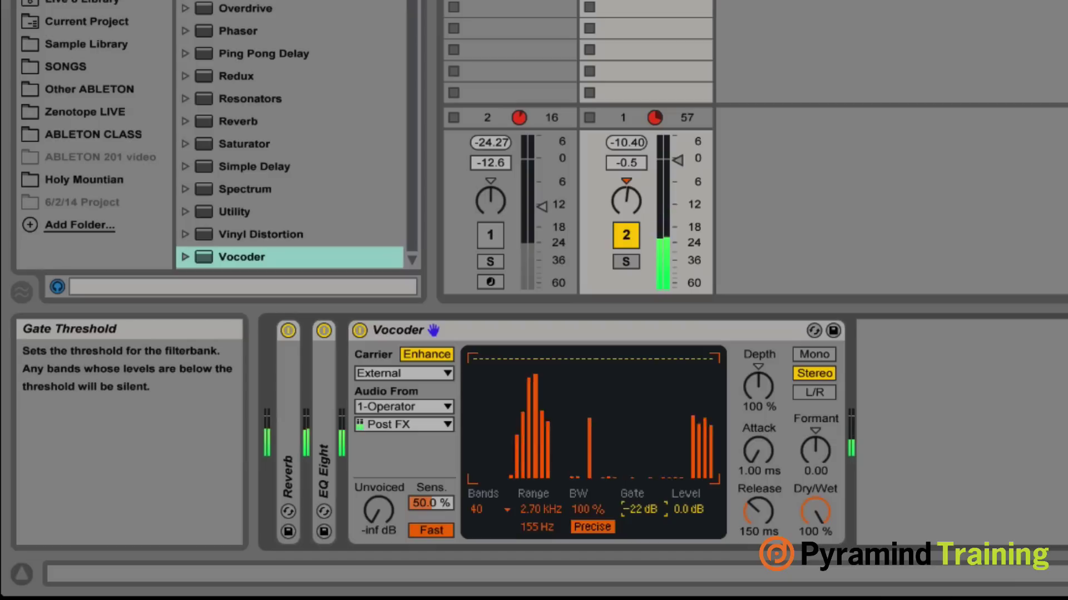
key(Down)
key(Down)
key(Down)
key(Down)
key(Down)
key(Down)
key(Down)
key(Down)
key(Down)
key(Down)
key(Down)
key(Down)
key(Down)
key(Down)
key(Down)
key(Down)
key(Down)
key(Down)
key(Down)
key(Down)
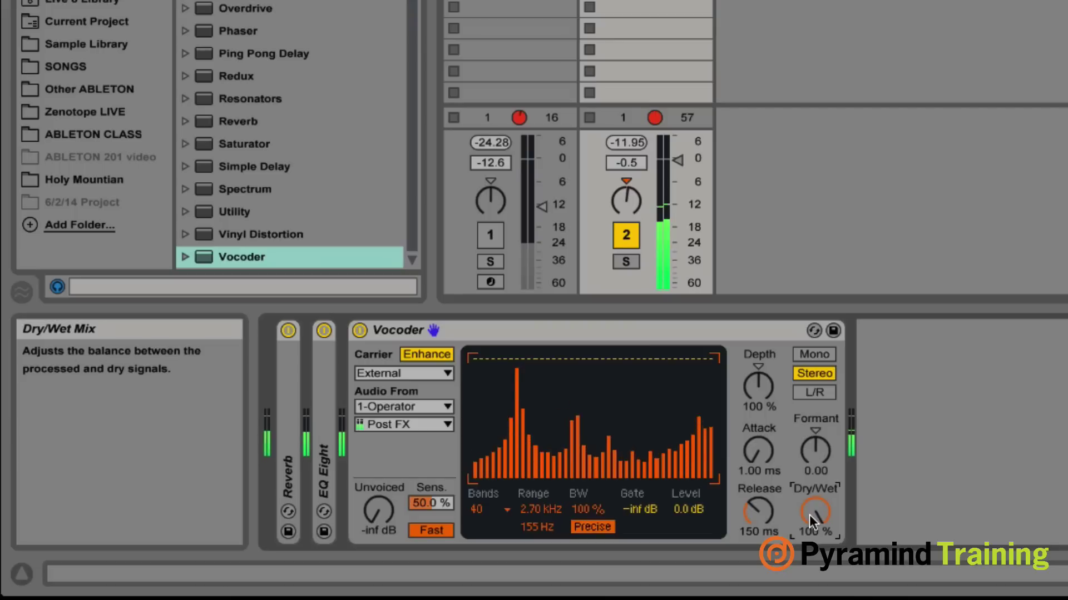
Review the Vocoder's Dry/Wet, Carrier type and Formant controls, keeping the carrier on External
mouse_move(809, 515)
mouse_down()
mouse_move(809, 584)
mouse_move(809, 516)
mouse_up()
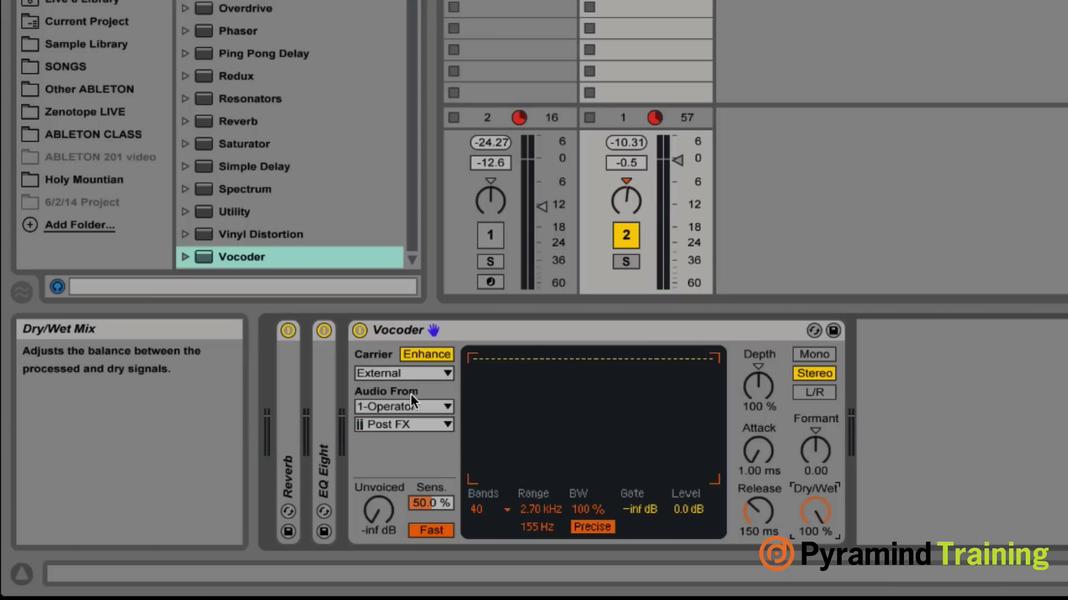
click(567, 327)
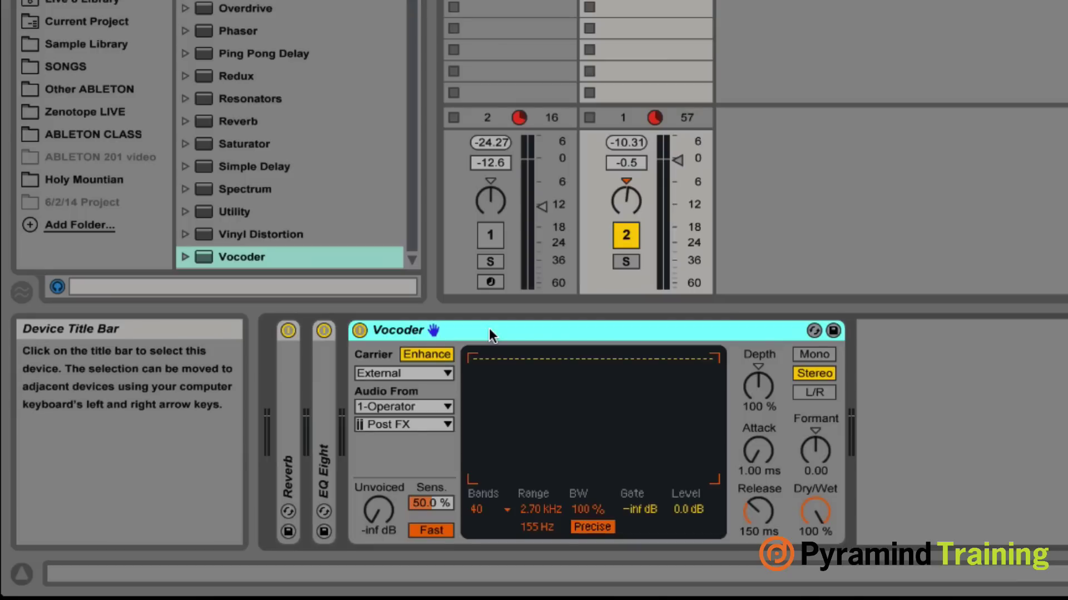
click(393, 369)
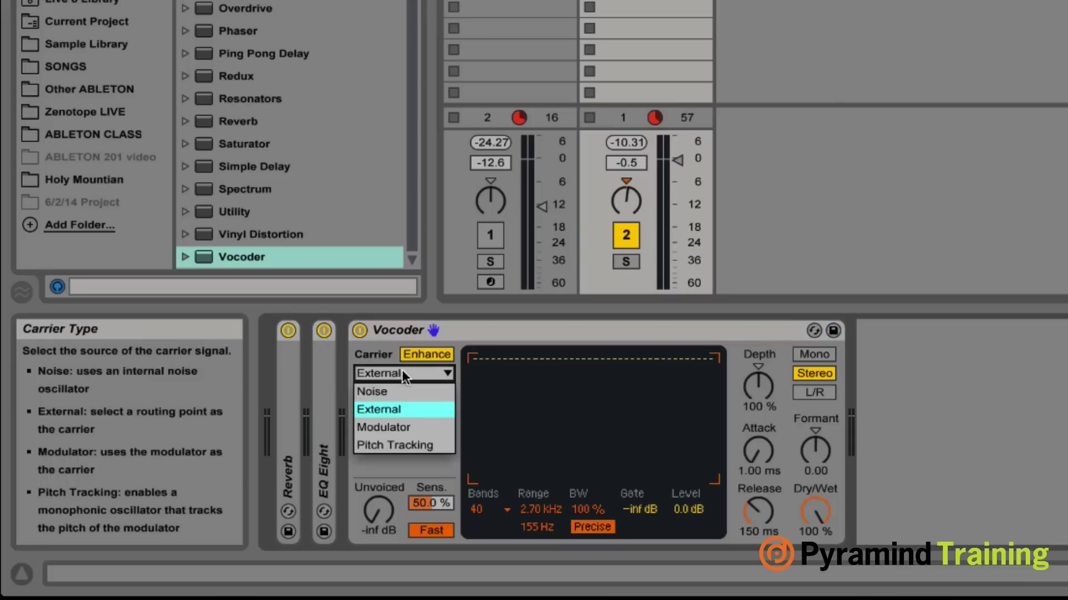
click(416, 410)
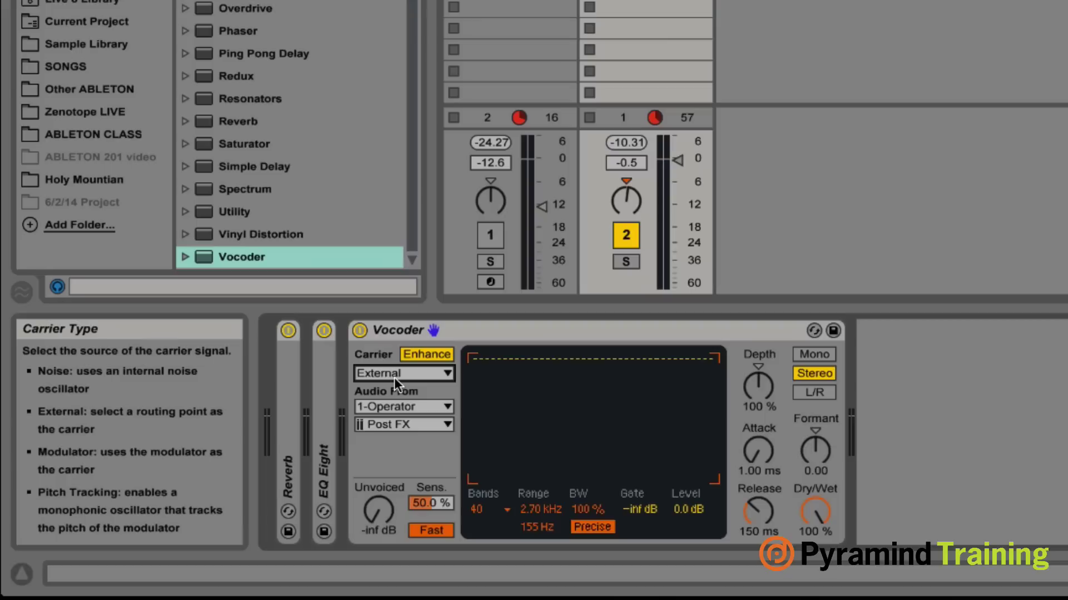
mouse_move(815, 451)
mouse_down()
mouse_move(816, 473)
mouse_move(815, 442)
mouse_move(815, 453)
mouse_up()
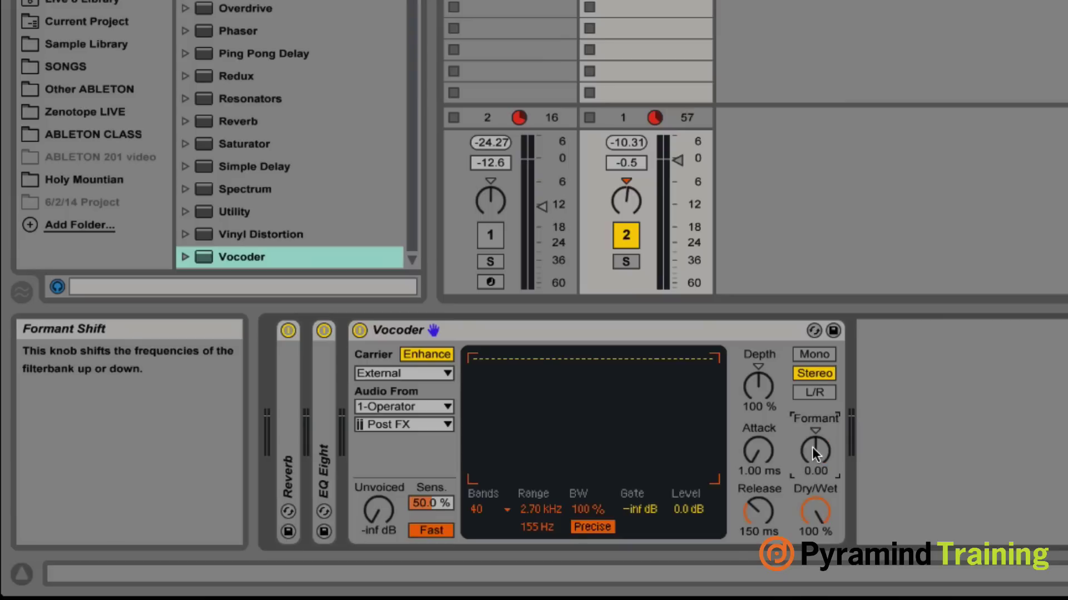